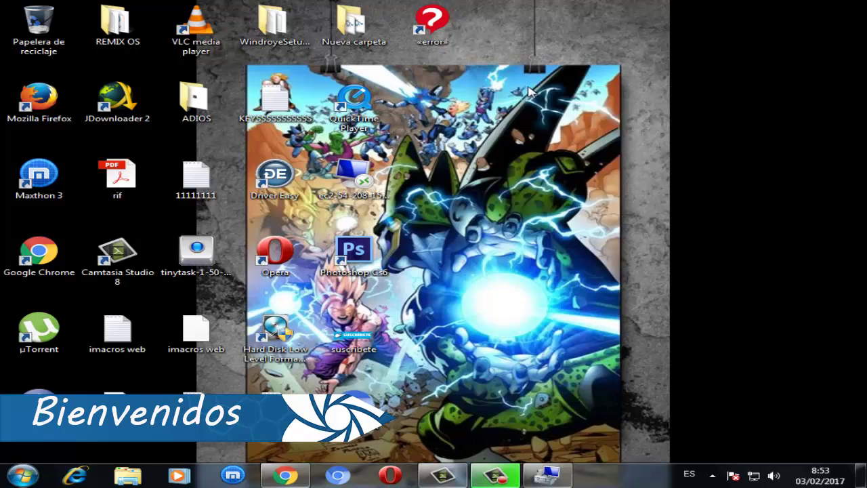
pyautogui.rightClick(525, 84)
pyautogui.click(557, 122)
pyautogui.rightClick(447, 78)
pyautogui.click(512, 122)
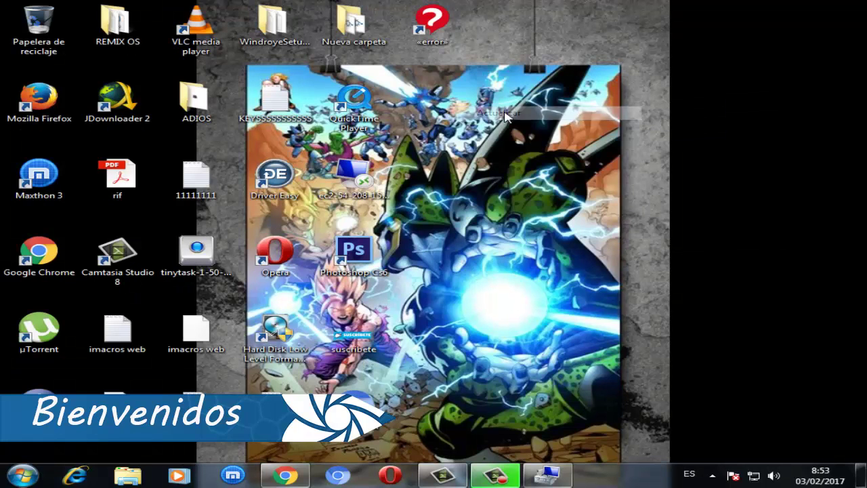
pyautogui.rightClick(430, 79)
pyautogui.click(480, 116)
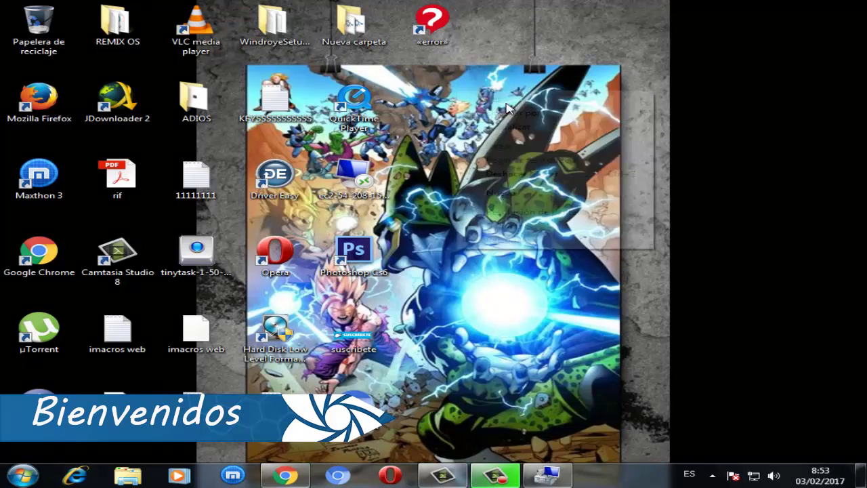
pyautogui.rightClick(458, 86)
pyautogui.click(533, 127)
pyautogui.rightClick(546, 81)
pyautogui.click(583, 119)
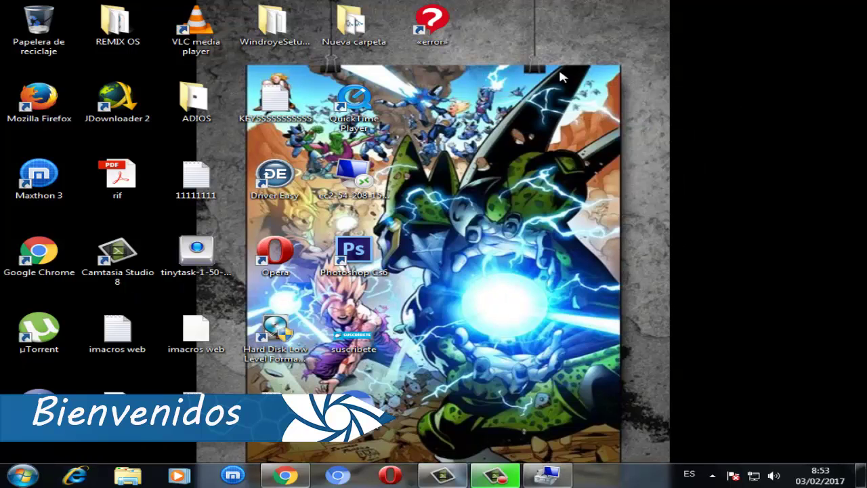
pyautogui.rightClick(557, 70)
pyautogui.click(644, 114)
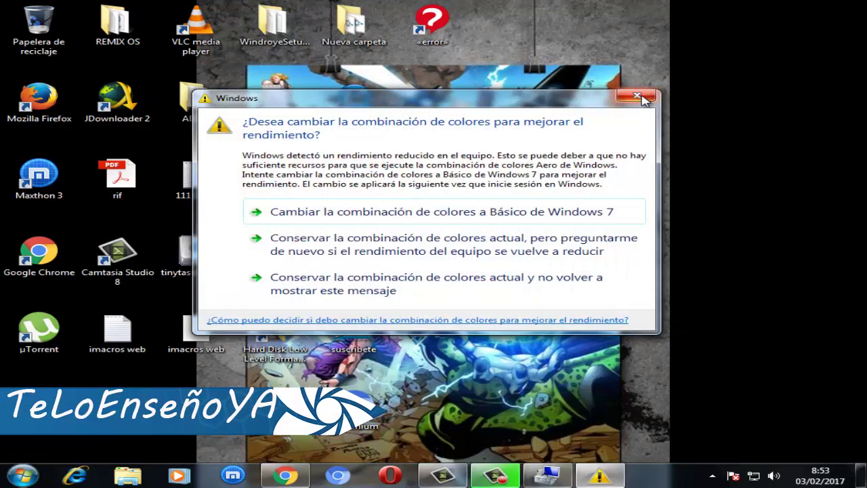
# Dismiss the Windows colour-scheme performance prompt without choosing an option and refresh the desktop
pyautogui.click(637, 96)
pyautogui.rightClick(490, 122)
pyautogui.click(539, 156)
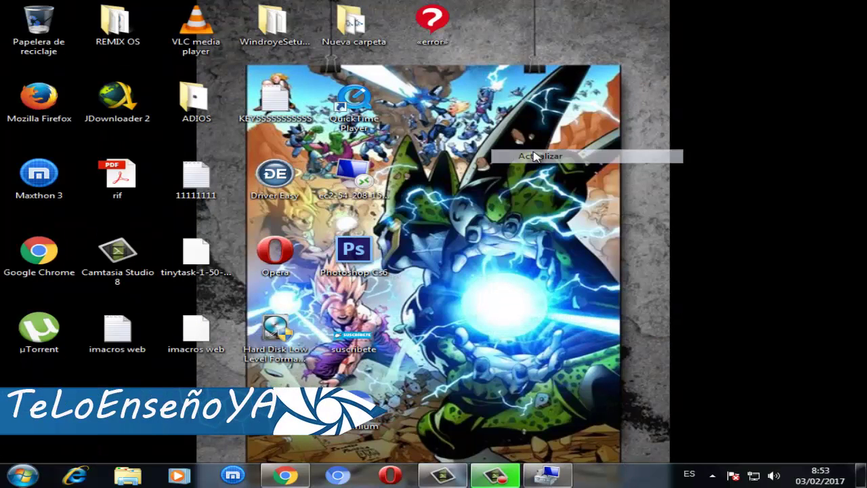
# Open the management console for Equipo and show the Administrador de dispositivos
pyautogui.click(22, 477)
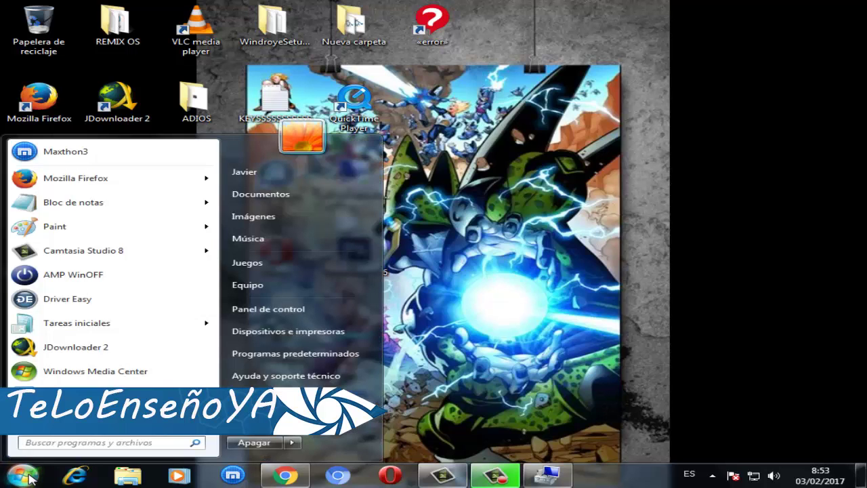
pyautogui.rightClick(260, 288)
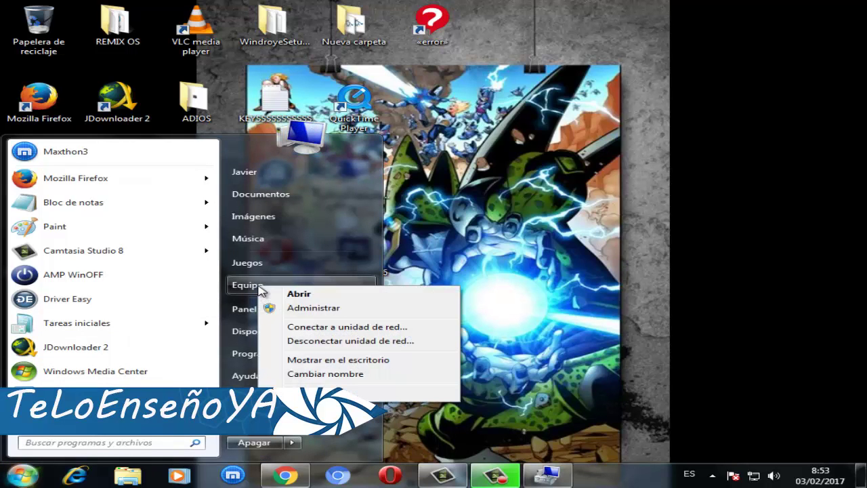
pyautogui.click(316, 308)
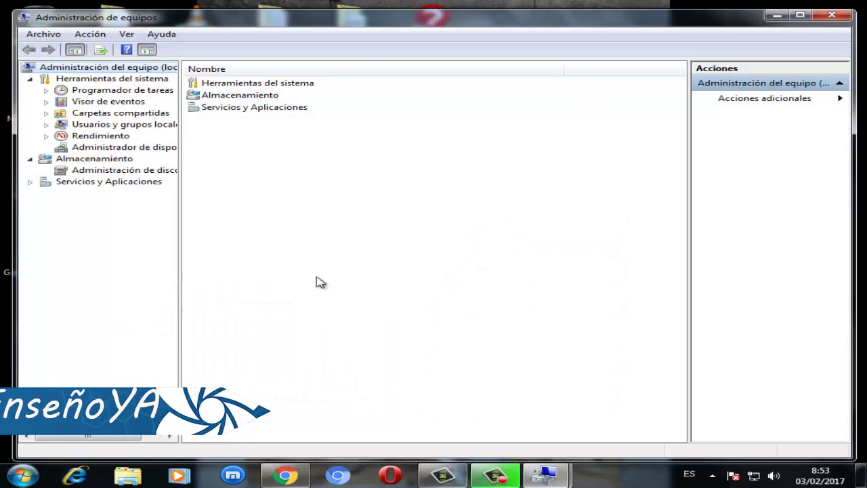
pyautogui.click(126, 151)
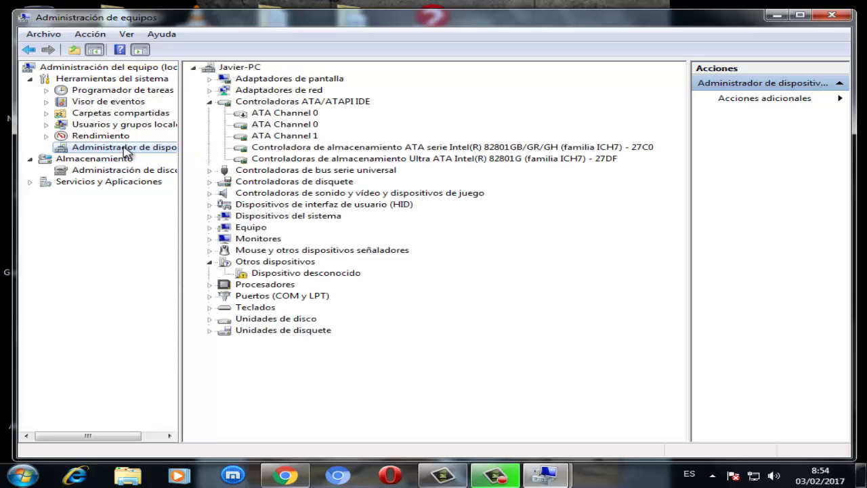
# List the devices by connection and look through the device tree
pyautogui.click(129, 34)
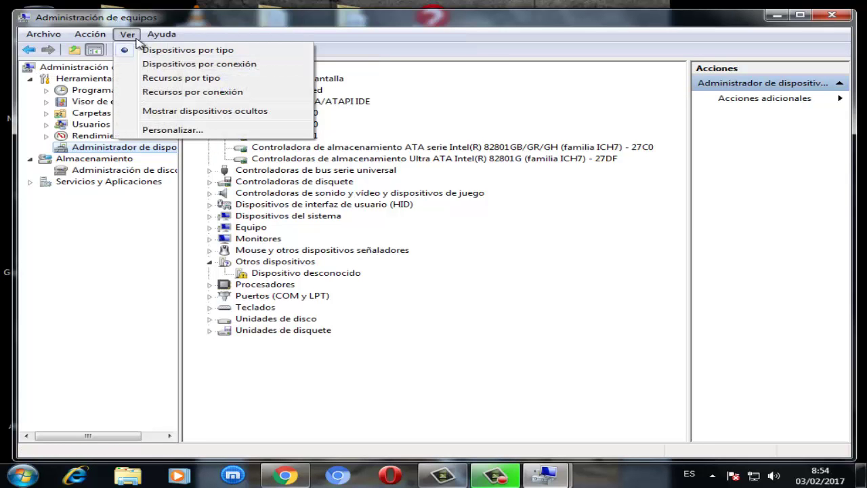
pyautogui.click(159, 65)
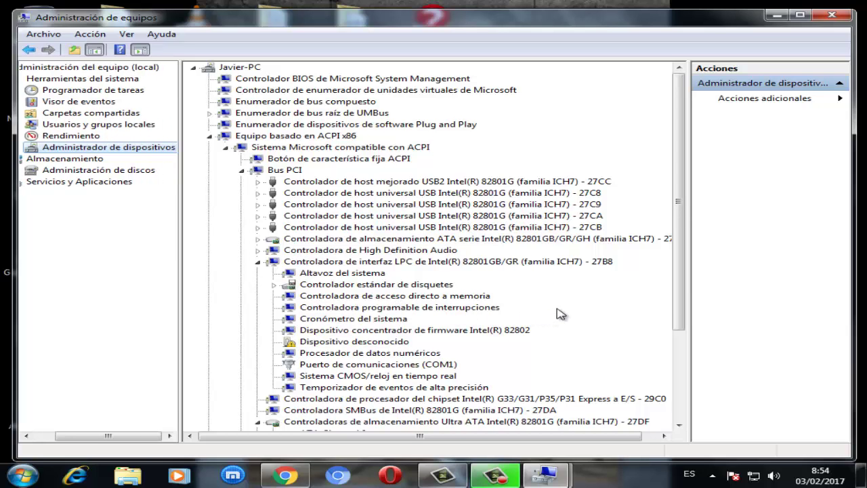
pyautogui.moveTo(678, 264); pyautogui.dragTo(579, 345)
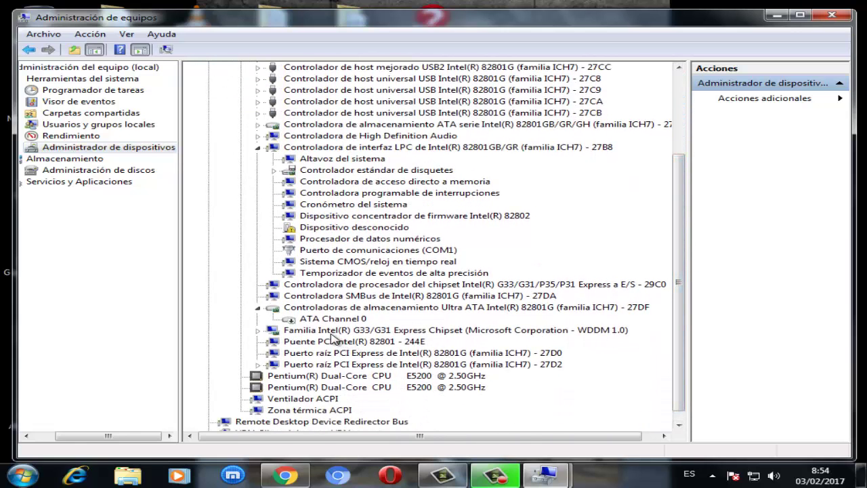
pyautogui.scroll(3, 329, 281)
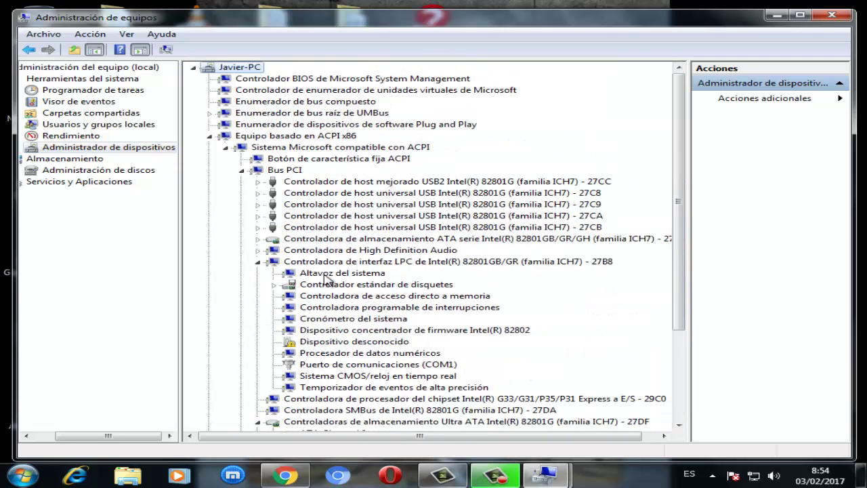
# Expand Controladora de High Definition Audio, inspect the actions available for Realtek High Definition Audio, and close the management console
pyautogui.click(323, 183)
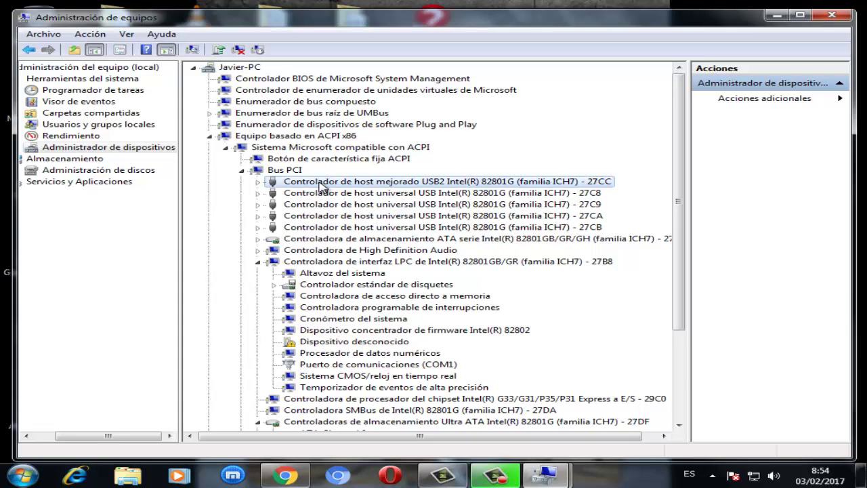
pyautogui.click(317, 252)
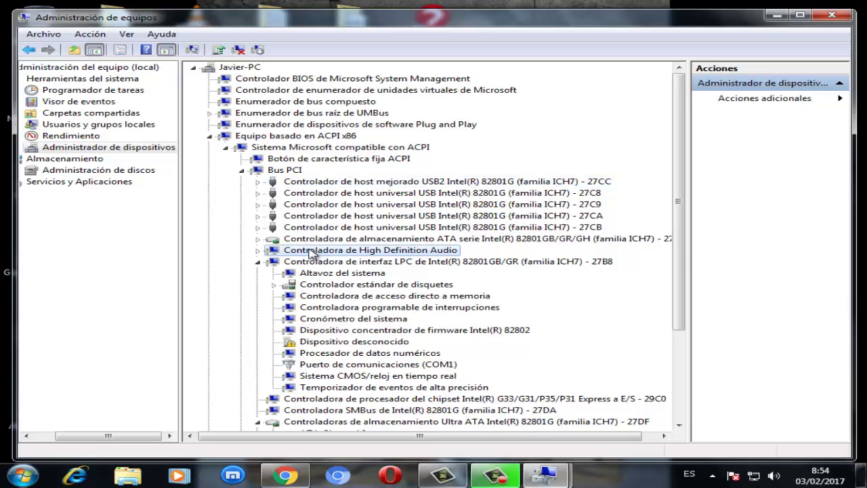
pyautogui.click(259, 251)
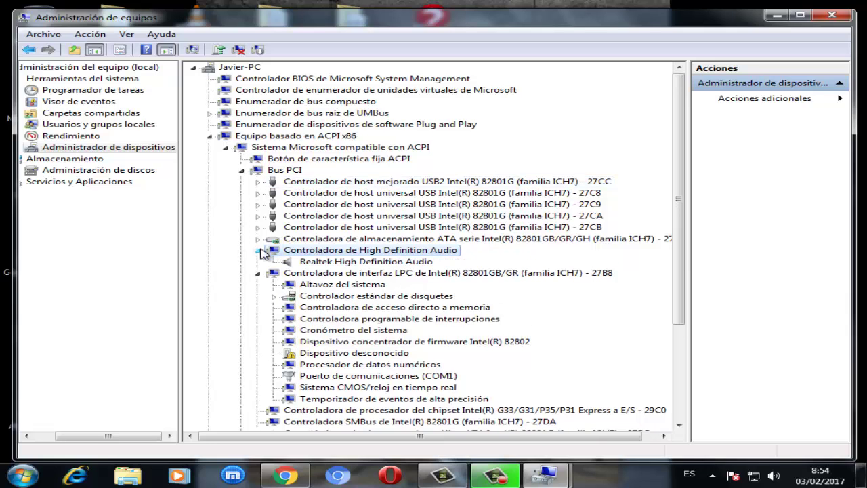
pyautogui.rightClick(328, 267)
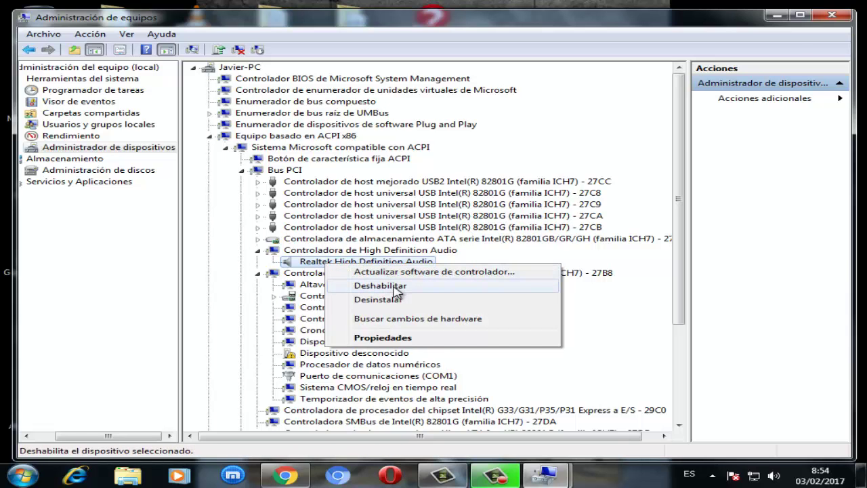
pyautogui.click(312, 264)
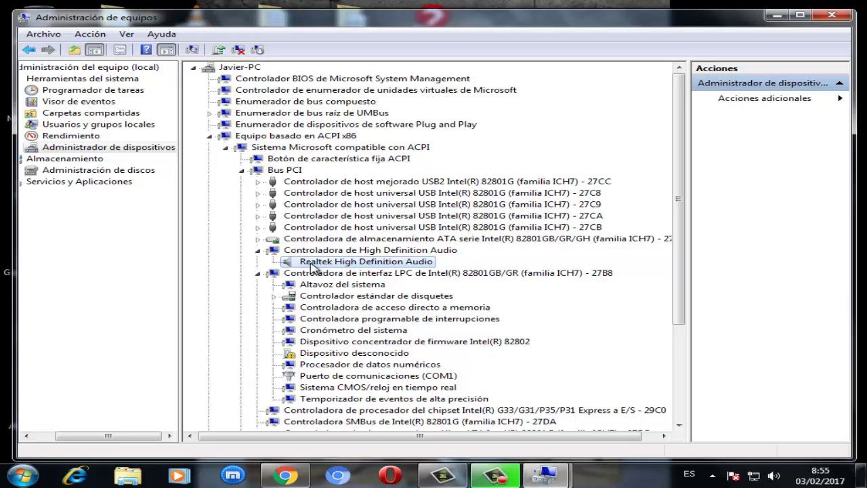
pyautogui.rightClick(313, 267)
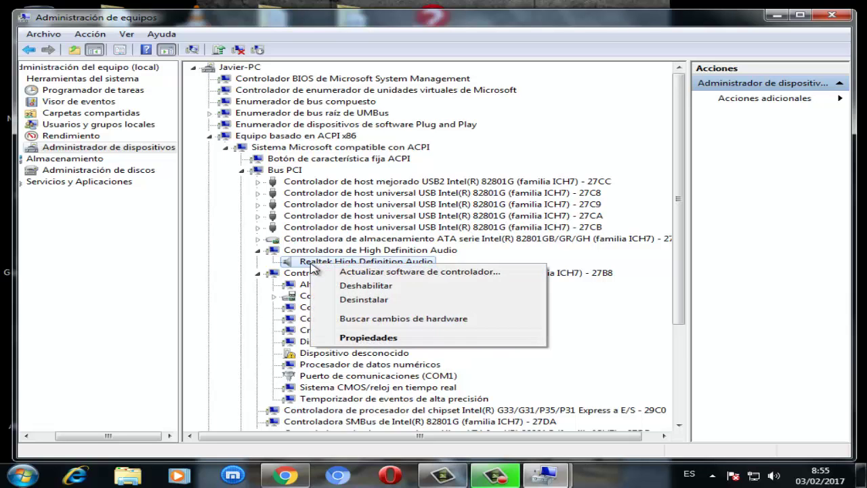
pyautogui.click(301, 264)
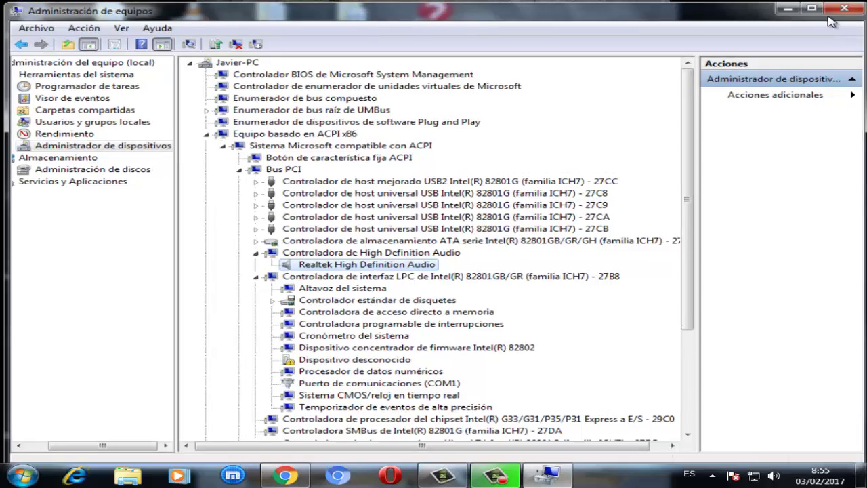
pyautogui.click(833, 19)
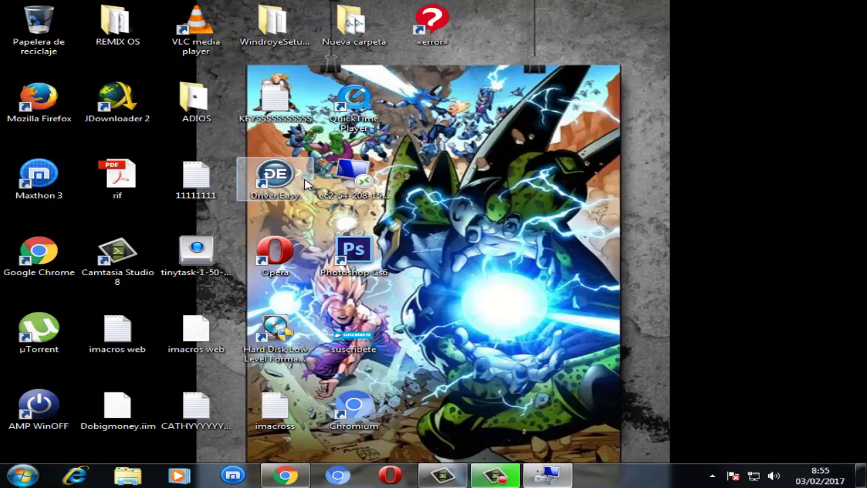
# Launch Driver Easy and scan the computer for outdated drivers
pyautogui.click(283, 176)
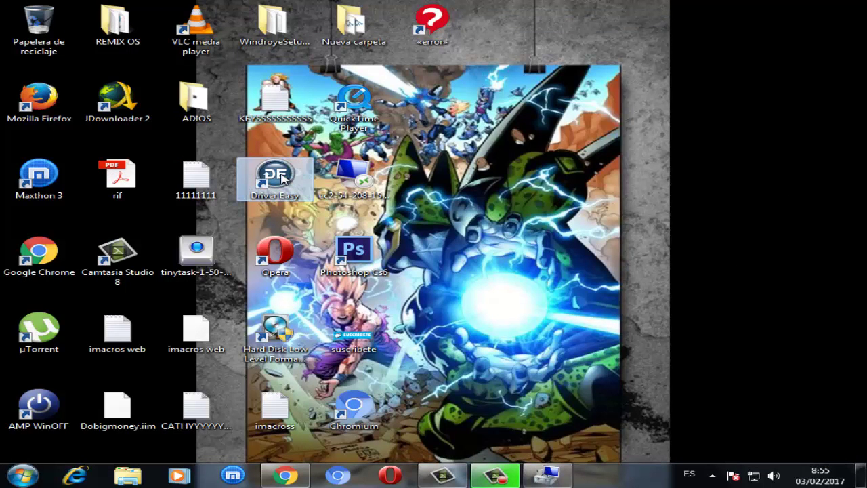
pyautogui.doubleClick(284, 176)
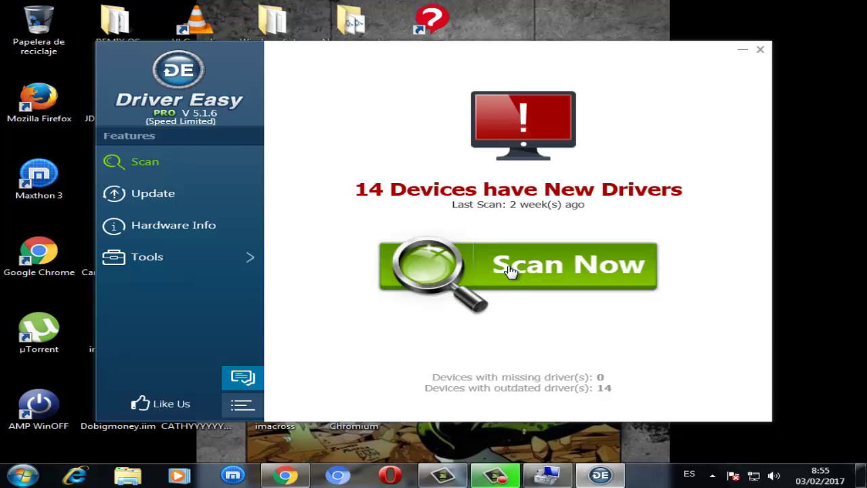
pyautogui.click(510, 270)
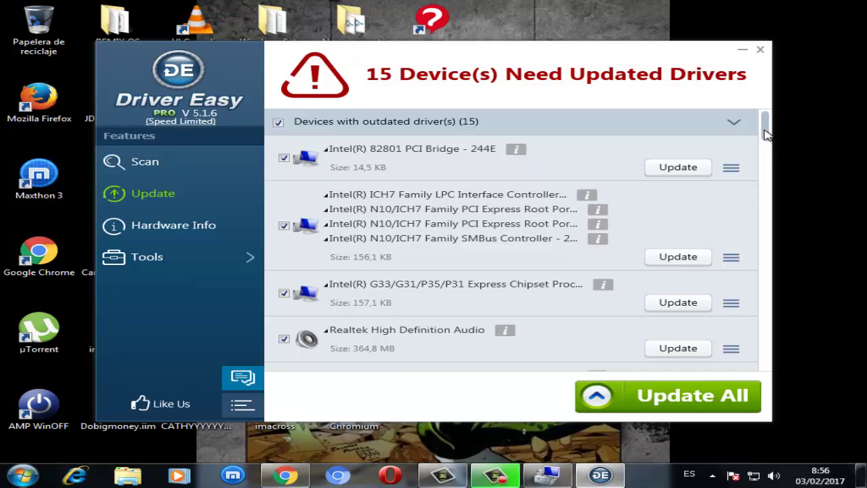
# Locate Realtek High Definition Audio in the list of outdated drivers and close Driver Easy
pyautogui.scroll(-3, 383, 244)
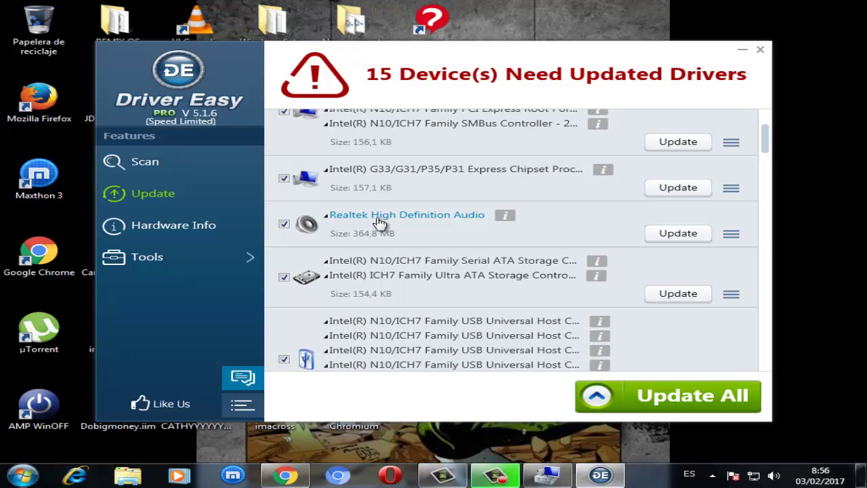
pyautogui.click(636, 97)
pyautogui.click(759, 49)
pyautogui.rightClick(492, 159)
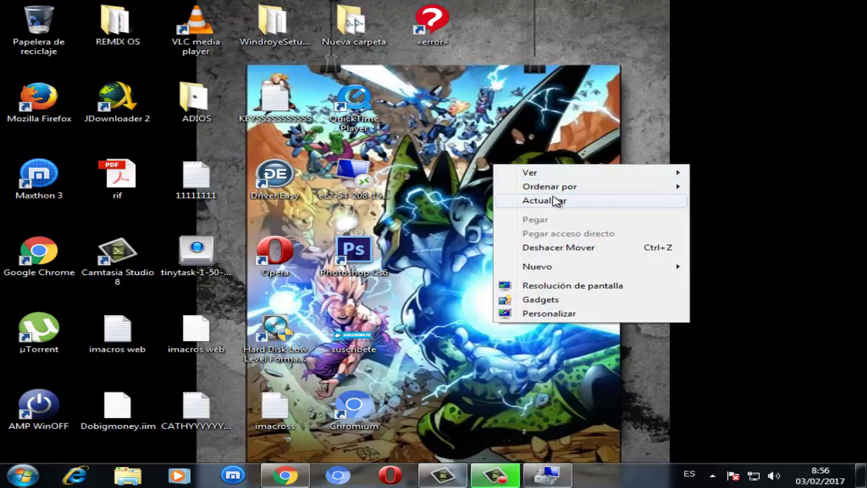
pyautogui.click(557, 198)
pyautogui.rightClick(501, 160)
pyautogui.click(536, 196)
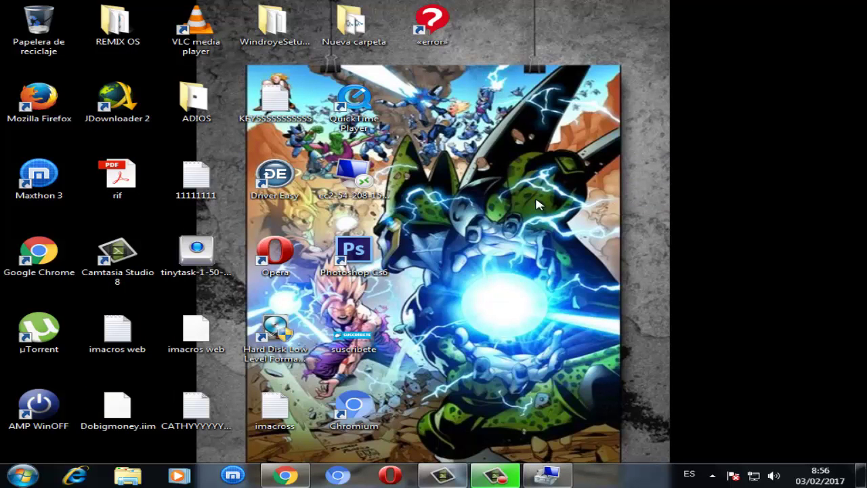